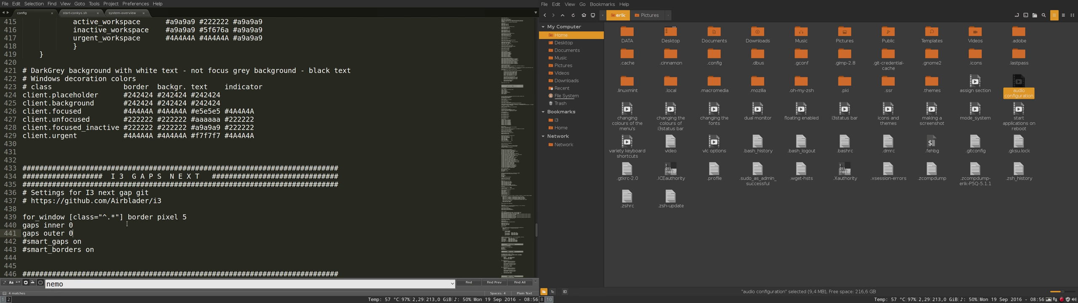
Step: Close the terminal windows and the browser window that sit beside the file manager workspace
left_click(184, 217)
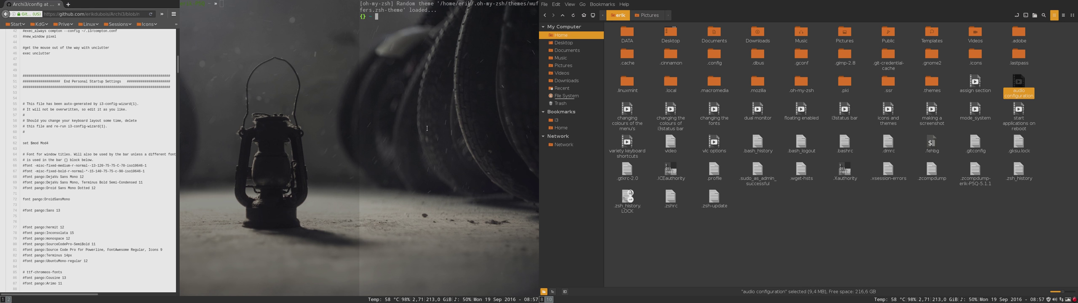
key("super+shift+q")
key("super+shift+q")
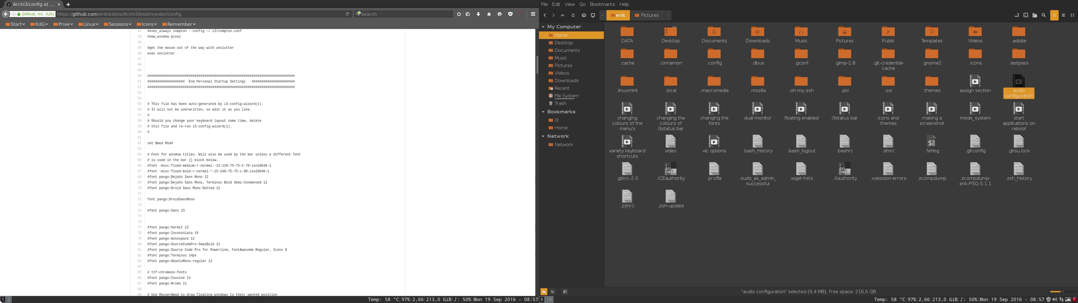
key("super+shift+q")
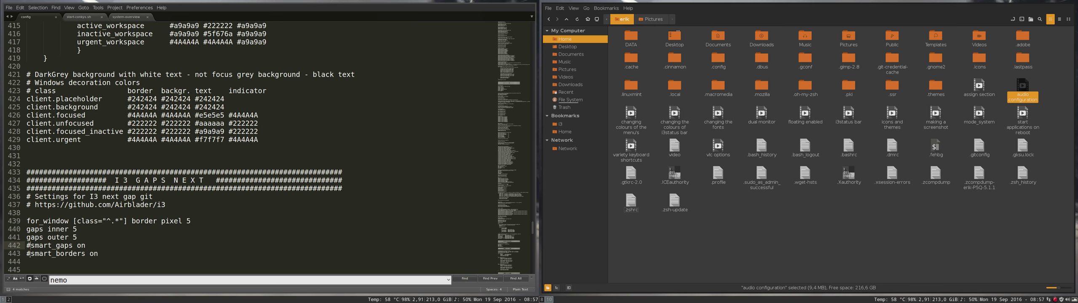
Step: Uncomment the smart_gaps line in the i3 config, save the file, and comment the line out again
key("BackSpace")
key("ctrl+s")
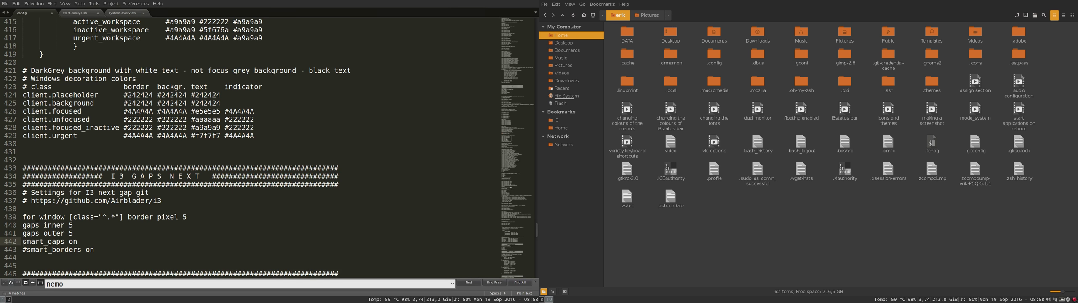
type("#")
Step: Uncomment the smart_borders line and save, then comment it out again and save the config
left_click(25, 250)
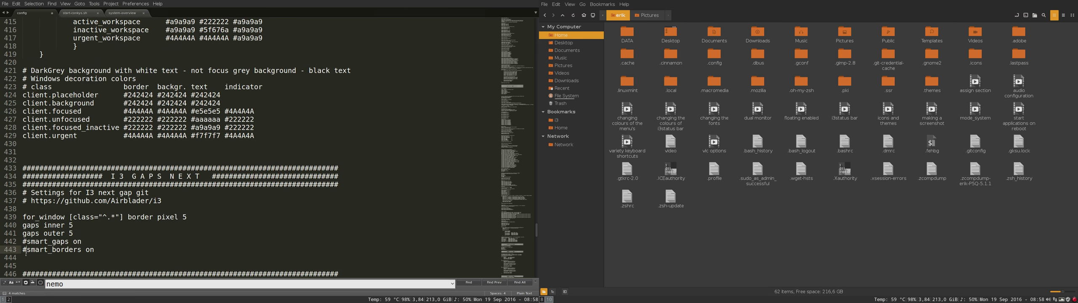
key("BackSpace")
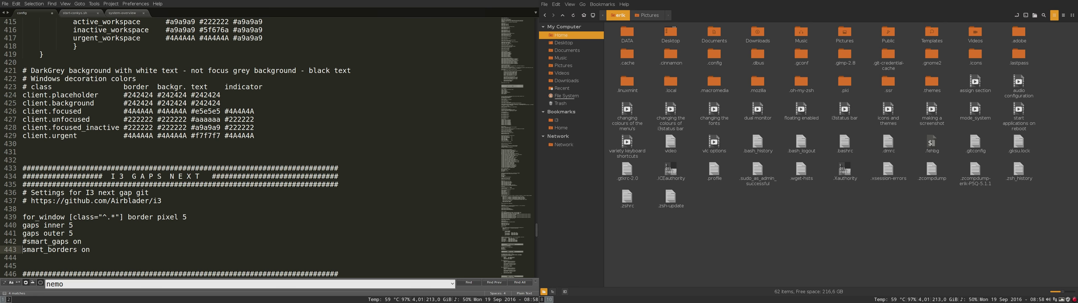
key("ctrl+s")
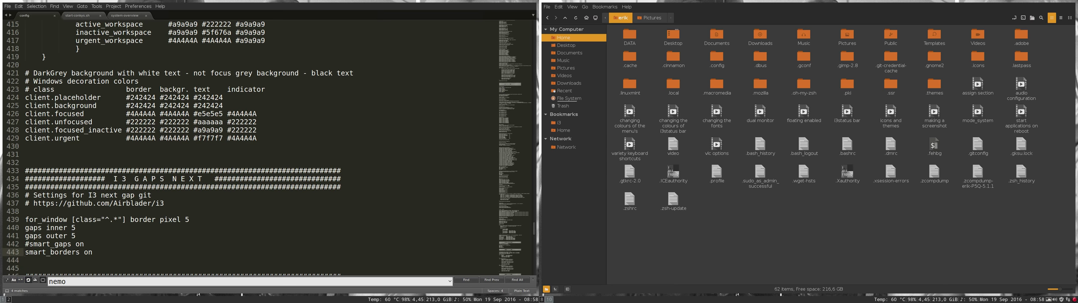
type("#")
key("ctrl+s")
Step: Dismiss the i3 exit prompt and restart i3 in place to apply the saved config
key("super+shift+e")
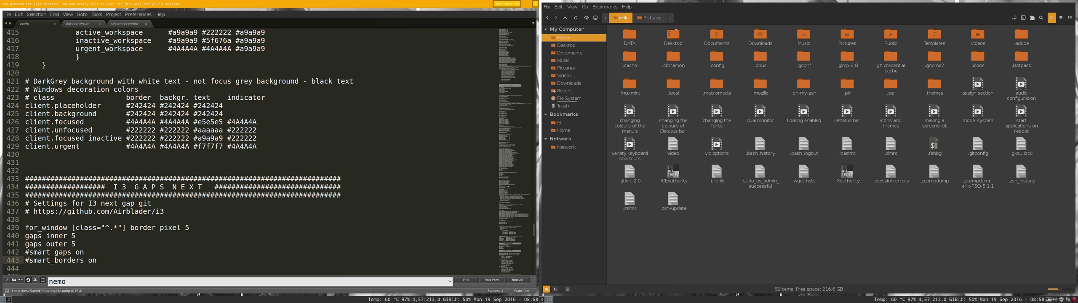
left_click(534, 4)
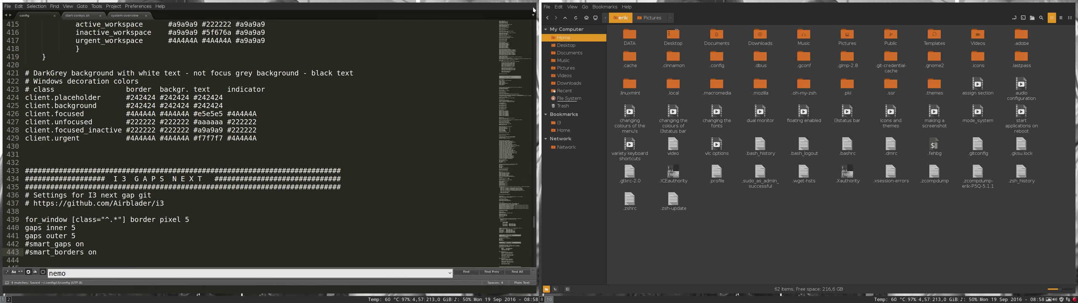
key("super+shift+r")
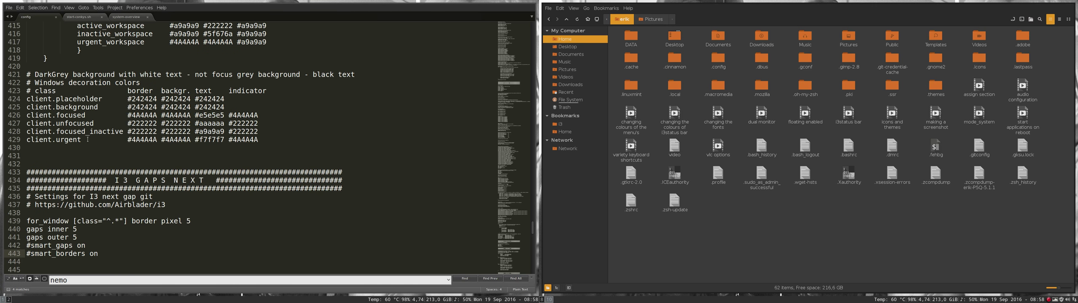
Step: Examine the window decoration colors block, its column headings and each client entry, along with the sections that follow it
left_click_drag(87, 139, 8, 74)
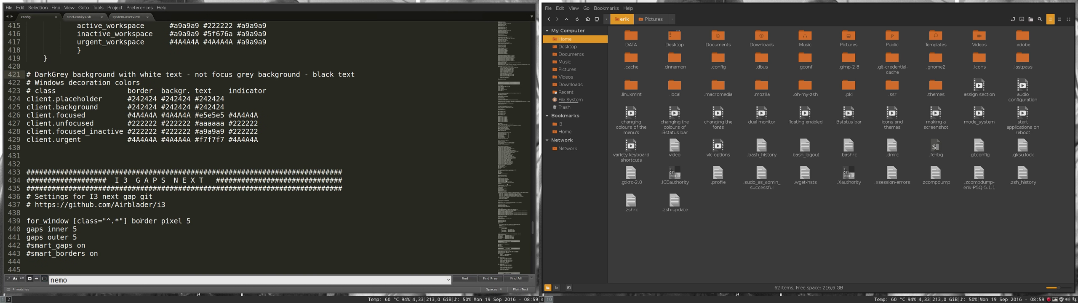
scroll(141, 221, "down", 17)
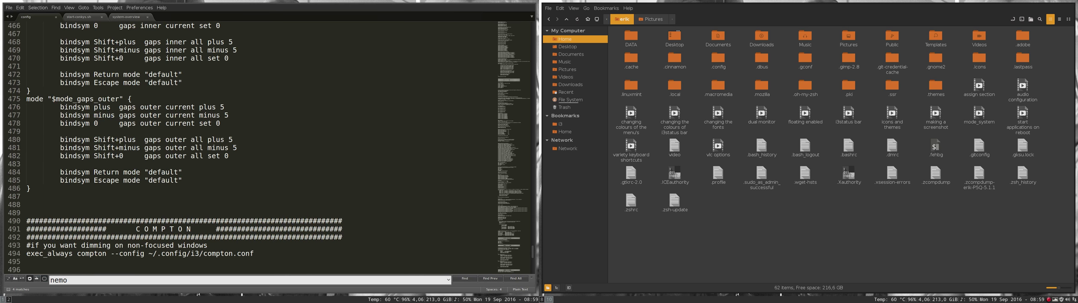
scroll(264, 147, "down", 10)
scroll(265, 148, "up", 20)
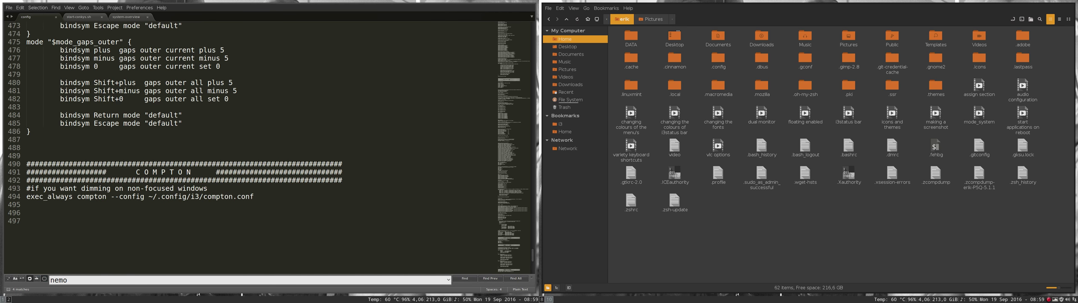
scroll(85, 184, "up", 10)
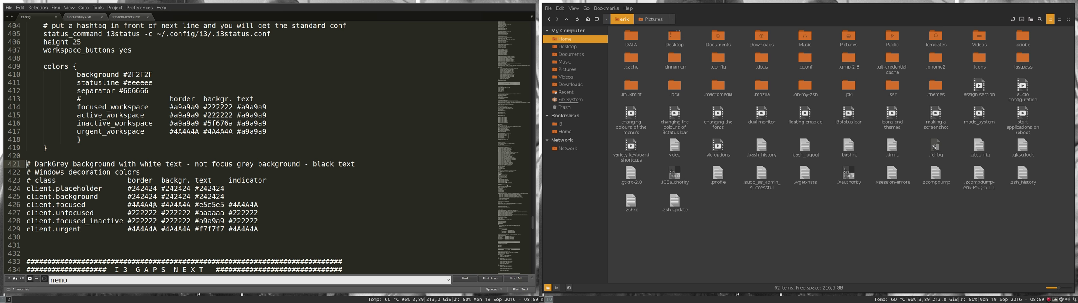
left_click(145, 180)
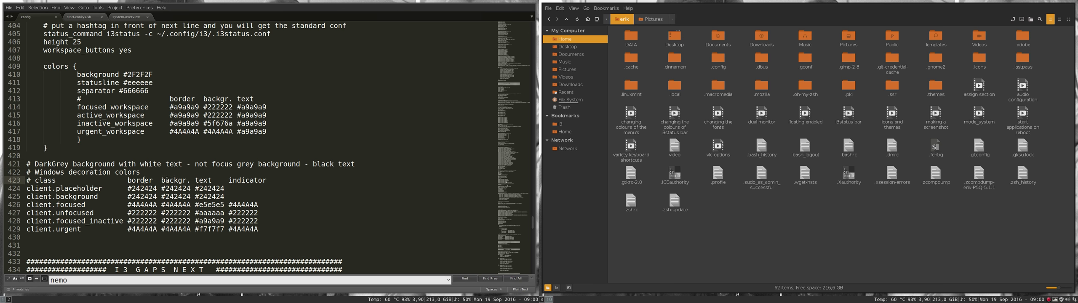
left_click(245, 205)
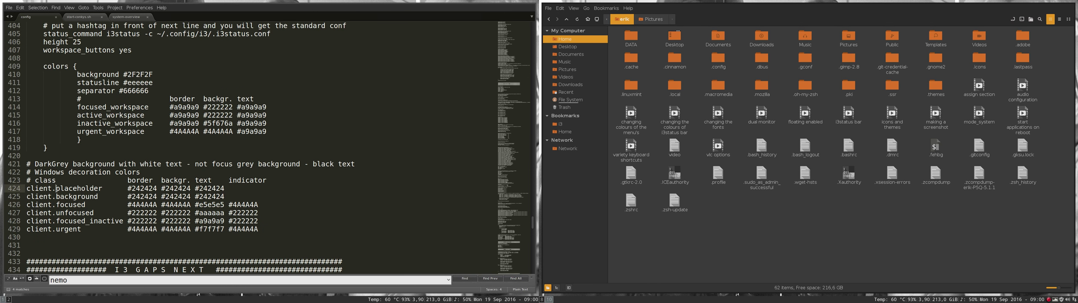
left_click(69, 212)
left_click(72, 222)
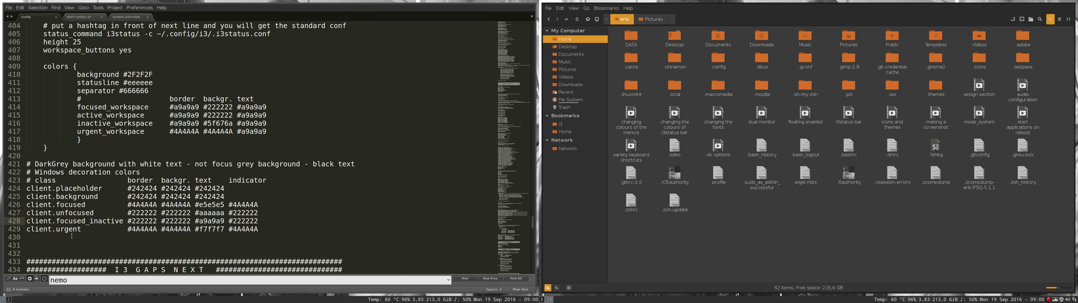
left_click(68, 230)
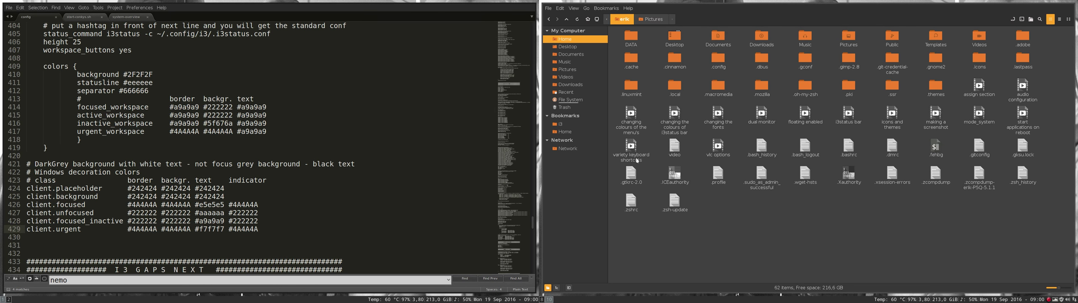
Step: Make a backup copy of the config file within the bookmarked i3 folder
left_click(570, 125)
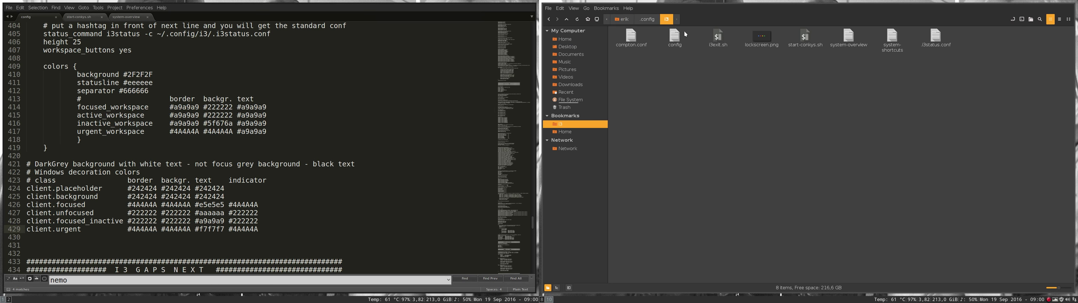
left_click(675, 35)
key("ctrl+c")
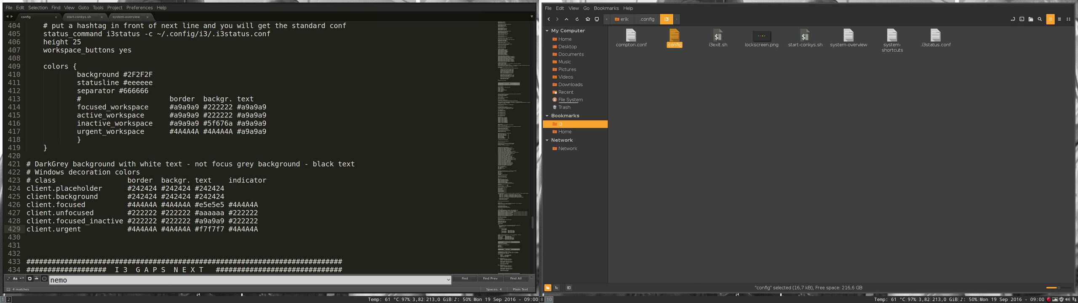
key("ctrl+v")
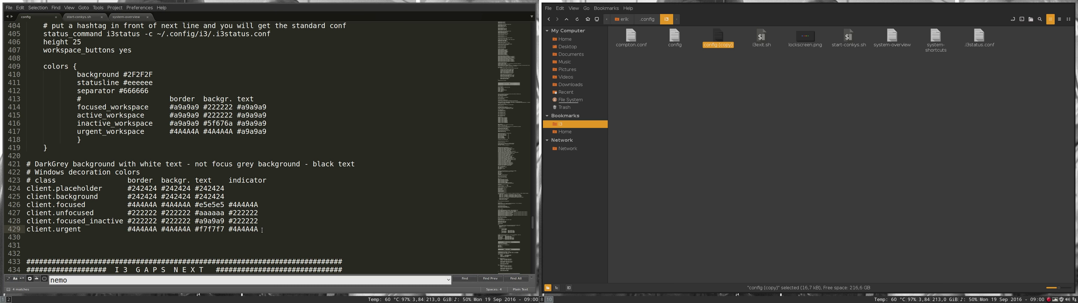
Step: Replace the entire DarkGrey window decoration colors block with the copied "blue background with white text" block
left_click_drag(262, 230, 26, 164)
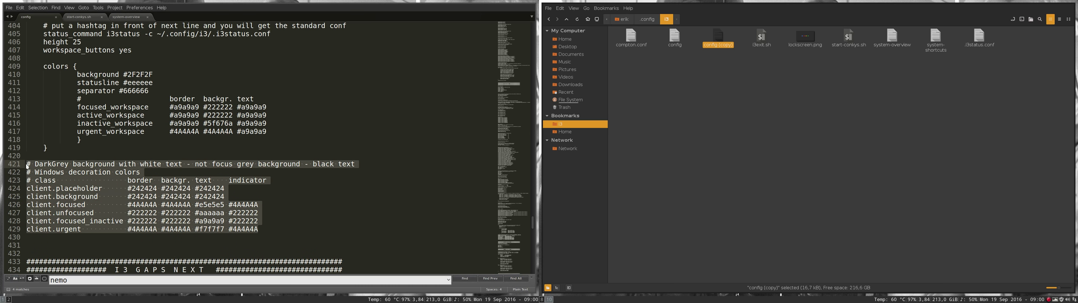
key("ctrl+v")
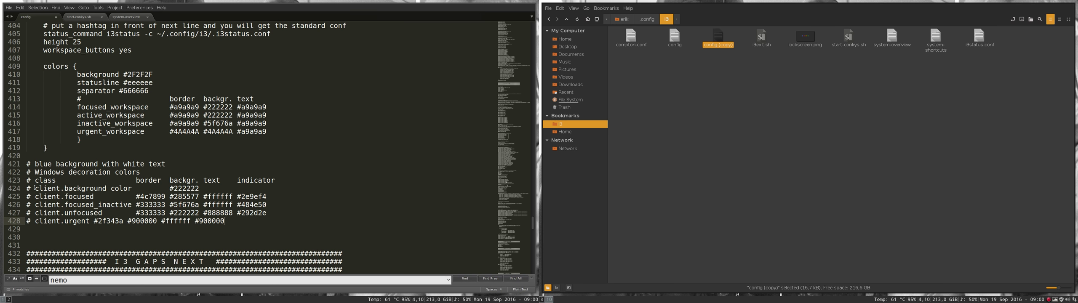
Step: Uncomment the client.background, client.focused, client.focused_inactive and client.unfocused lines of the blue color block
left_click(35, 189)
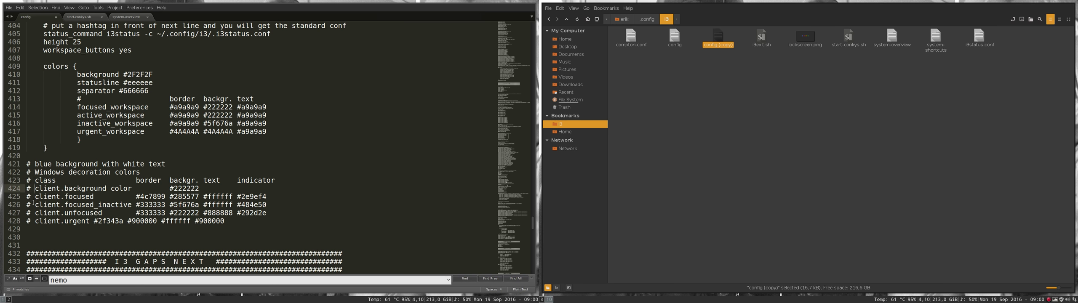
key("BackSpace")
key("BackSpace")
left_click(35, 196)
key("BackSpace")
key("BackSpace")
left_click(35, 204)
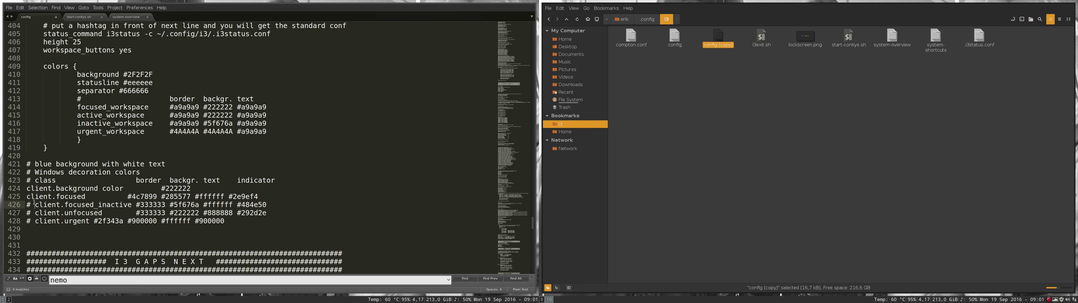
key("BackSpace")
key("BackSpace")
left_click(35, 212)
key("BackSpace")
key("BackSpace")
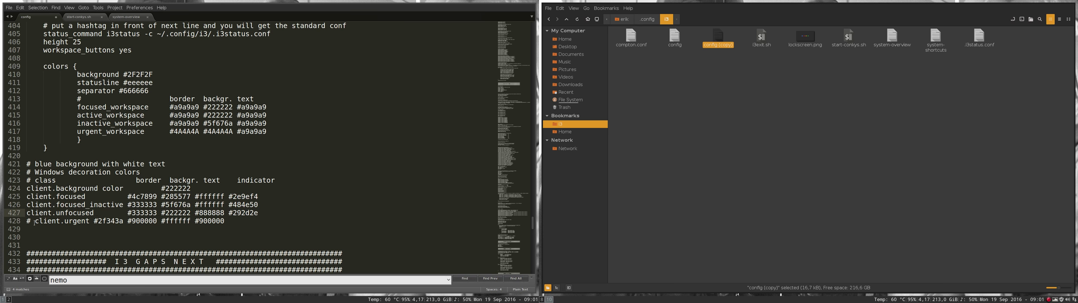
Step: Uncomment the client.urgent line, align its color values with the columns above, and save the config
left_click(34, 221)
key("BackSpace")
key("BackSpace")
key("ctrl+s")
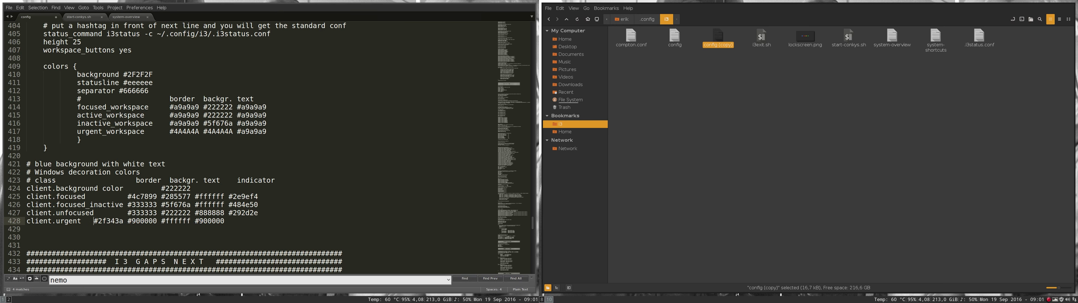
left_click(132, 189)
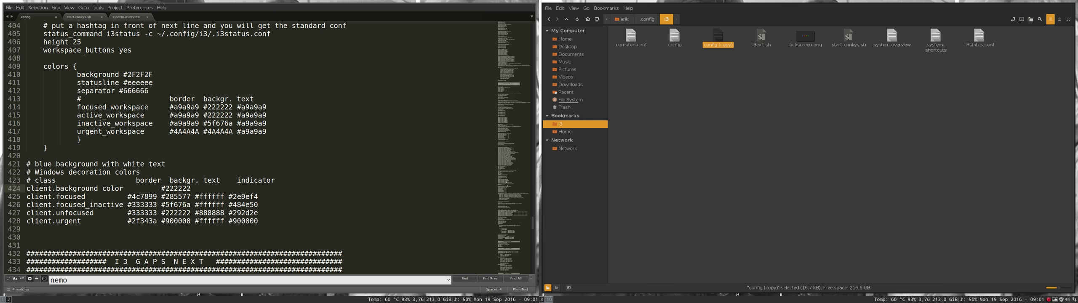
key("ctrl+s")
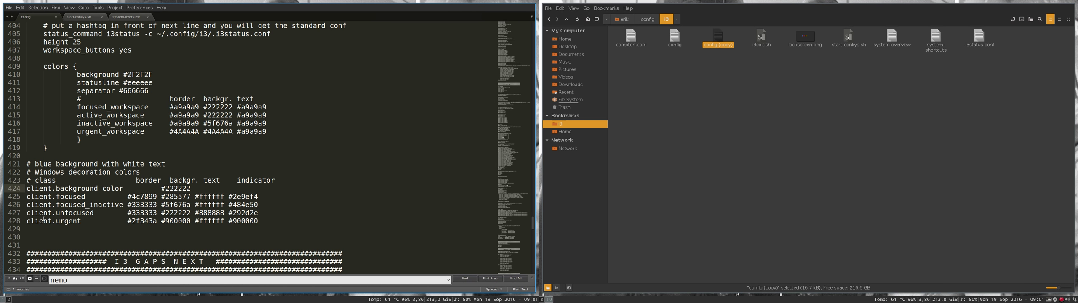
left_click(72, 221)
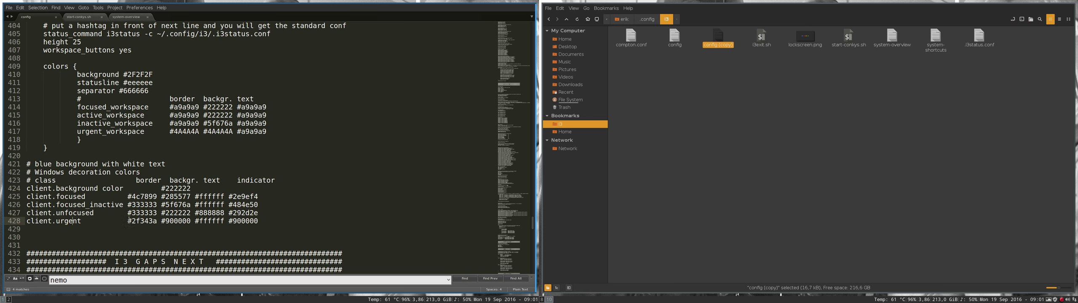
left_click(99, 204)
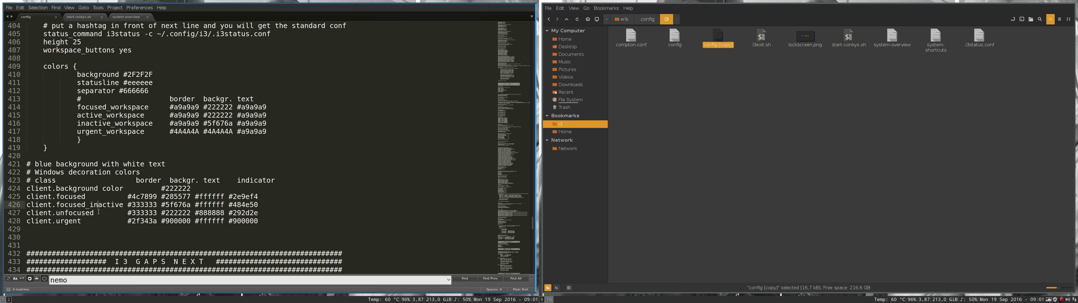
left_click(79, 197)
left_click(86, 188)
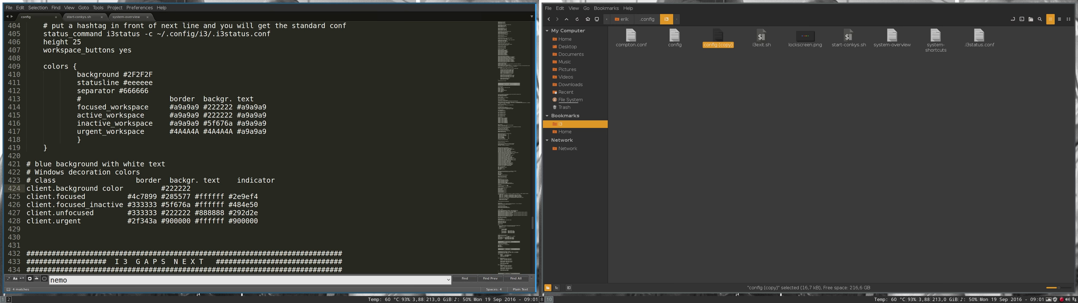
Step: Set the border color of client.focused to #ff0000
double_click(146, 196)
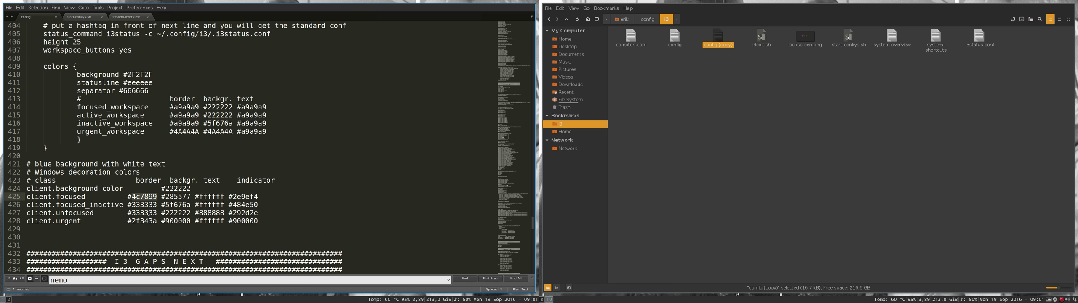
type("ff00")
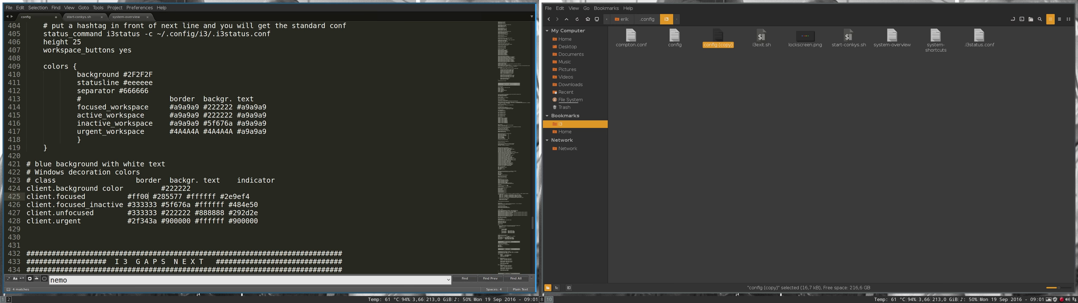
type("00")
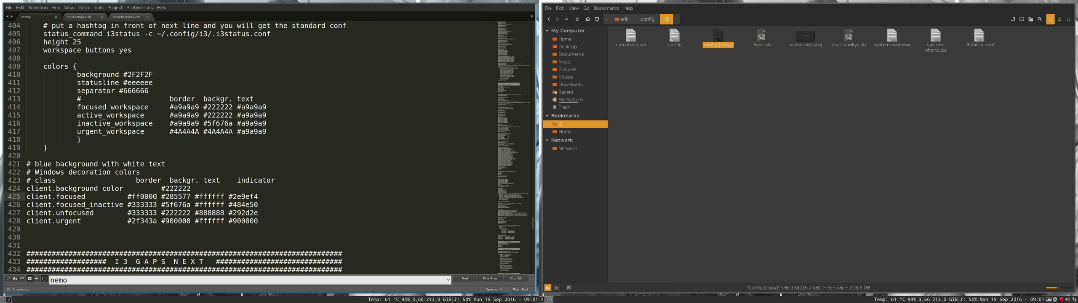
Step: Save the config and set the background color of client.focused to #ff0000
key("ctrl+s")
left_click(142, 181)
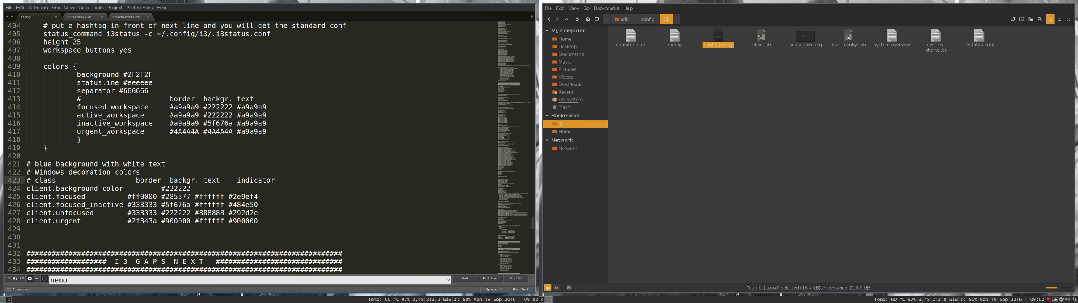
left_click_drag(161, 196, 194, 197)
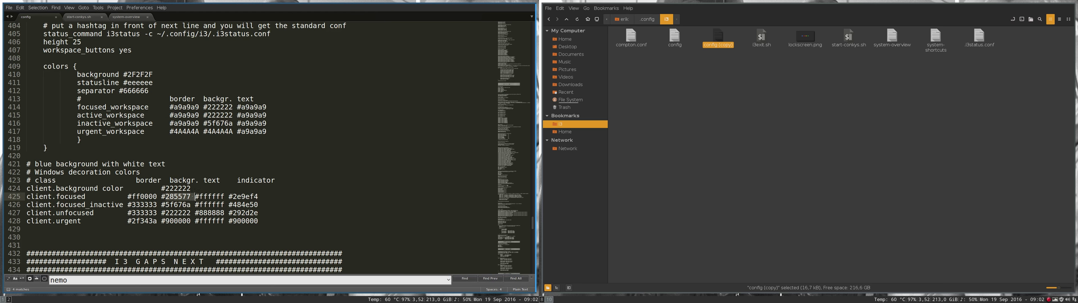
type("#ff000")
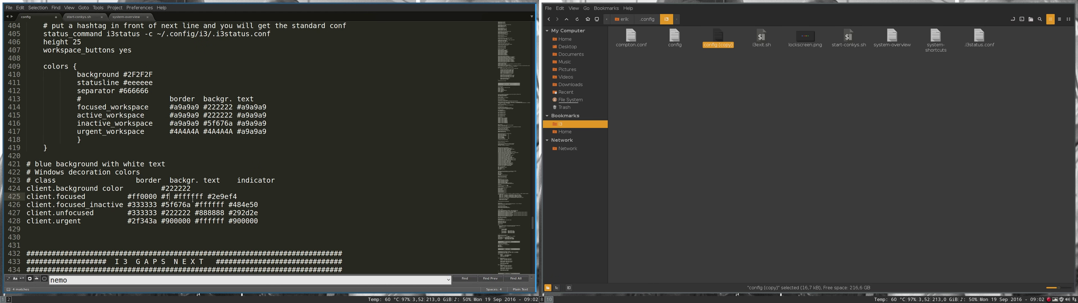
type("0")
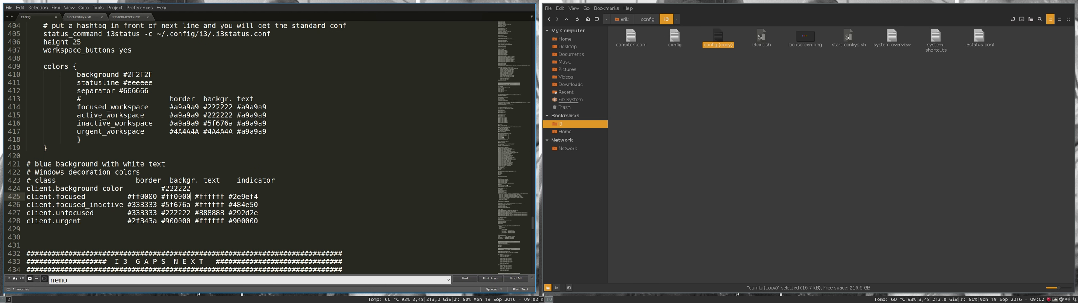
Step: Save the config with the red client.focused colors and restart i3 to apply it
key("ctrl+s")
key("super+shift+r")
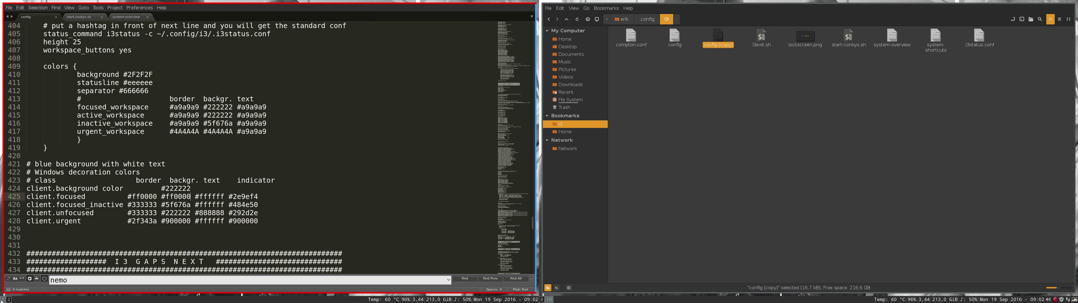
Step: Replace the entire "blue background with white text" color block with the copied "Red background - black text" block
left_click(195, 205)
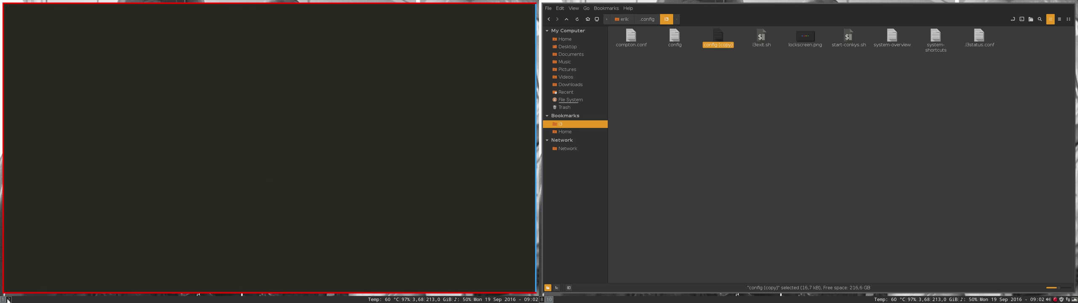
scroll(51, 219, "down", 2)
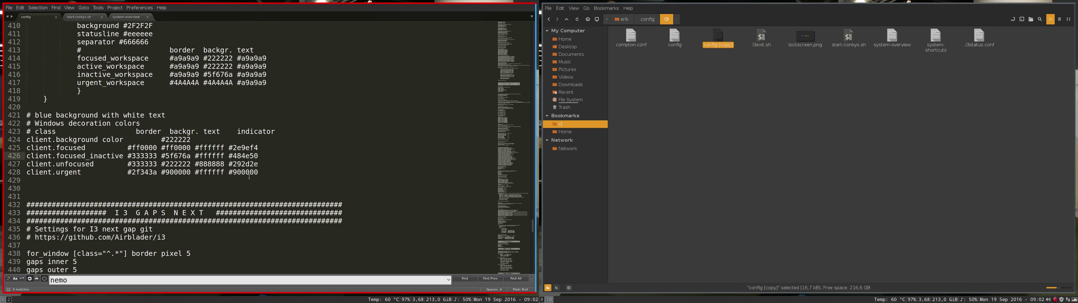
left_click_drag(264, 171, 24, 114)
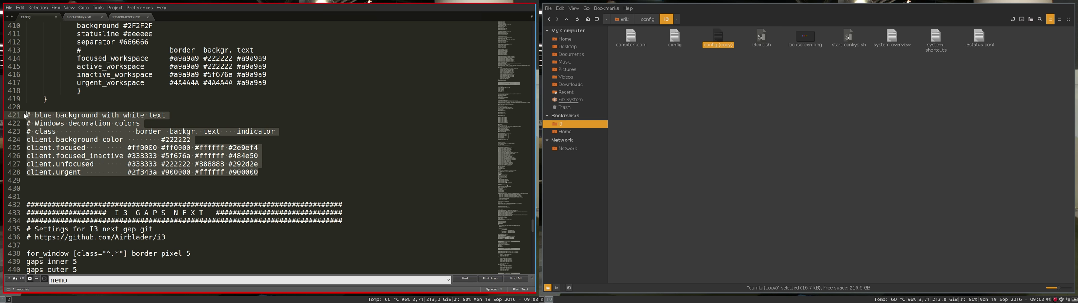
key("ctrl+v")
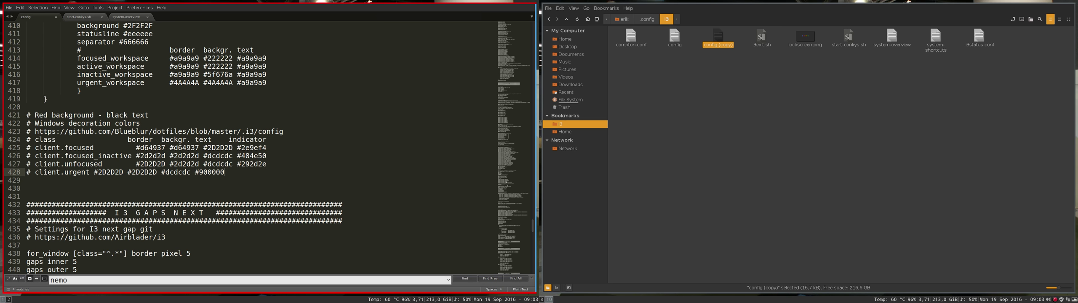
Step: Uncomment the client.focused and client.focused_inactive lines of the red color block
left_click(34, 147)
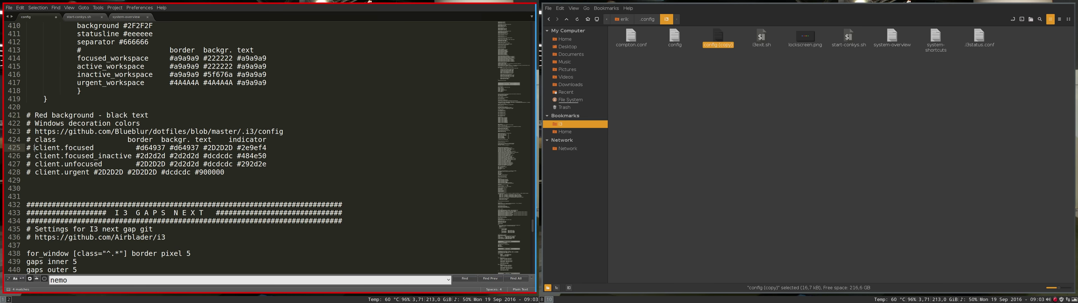
key("BackSpace")
key("BackSpace")
left_click(34, 156)
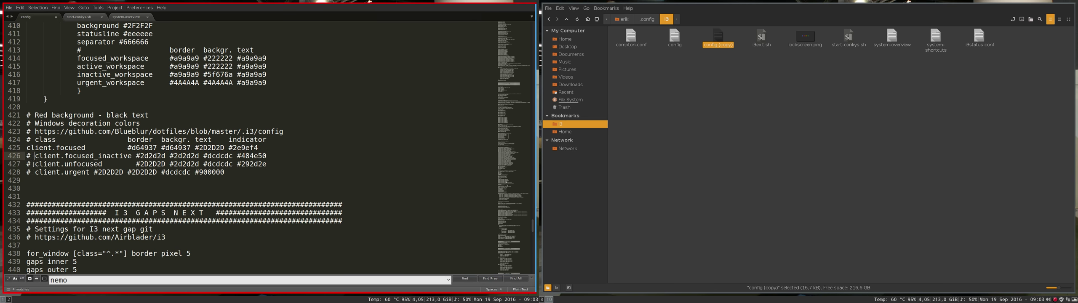
key("BackSpace")
key("BackSpace")
Step: Uncomment the client.unfocused and client.urgent lines of the red color block and save the config
left_click(34, 164)
key("BackSpace")
key("BackSpace")
left_click(34, 173)
key("BackSpace")
key("BackSpace")
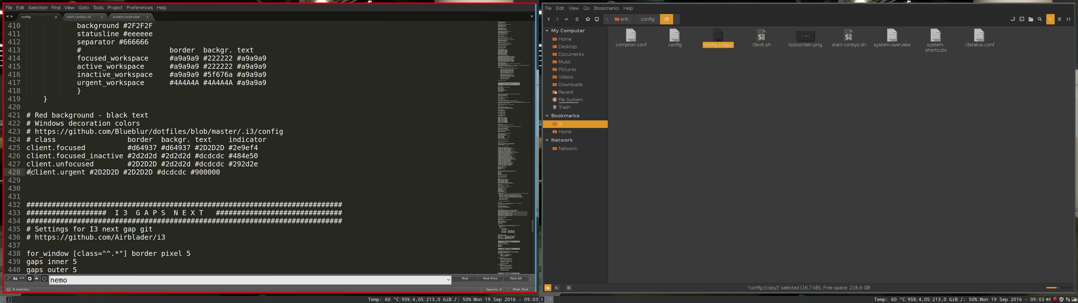
key("ctrl+s")
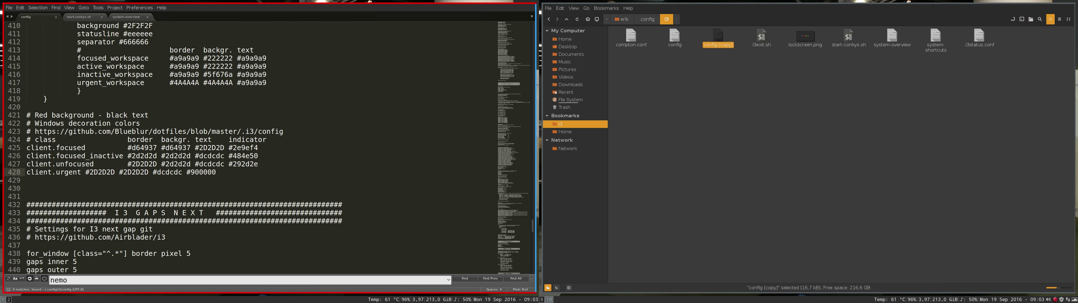